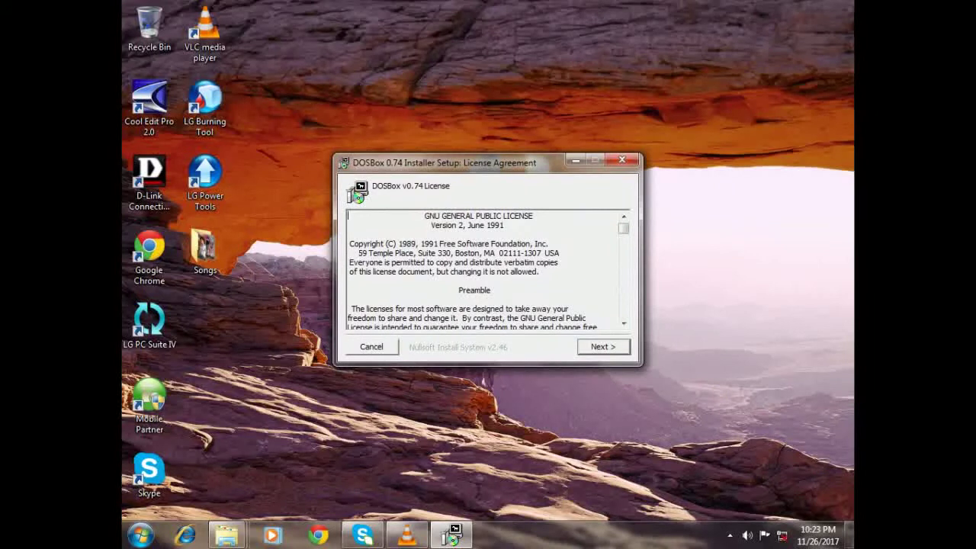
# - Accept the DOSBox 0.74 license, install the core files with a desktop shortcut, and close the finished installer
pyautogui.press('Return')
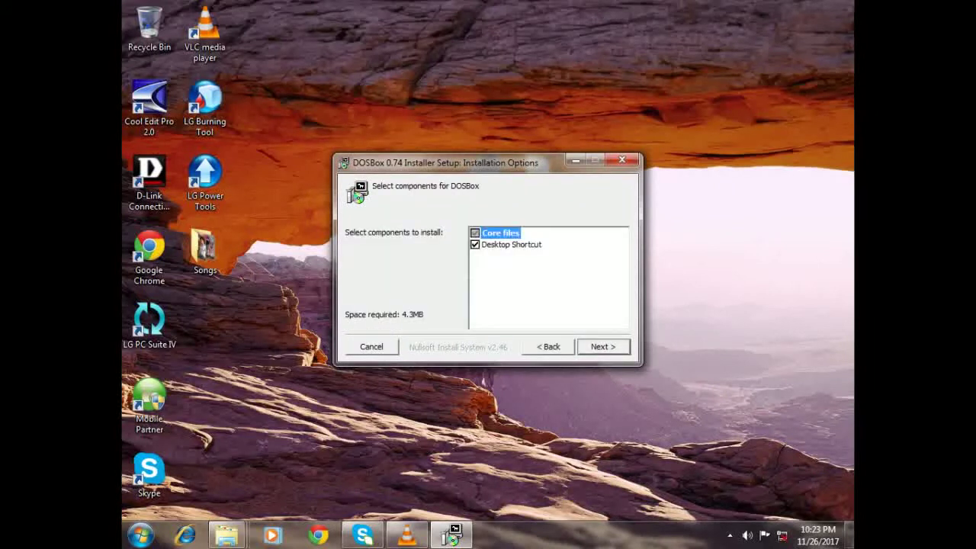
pyautogui.press('Return')
pyautogui.press('Return')
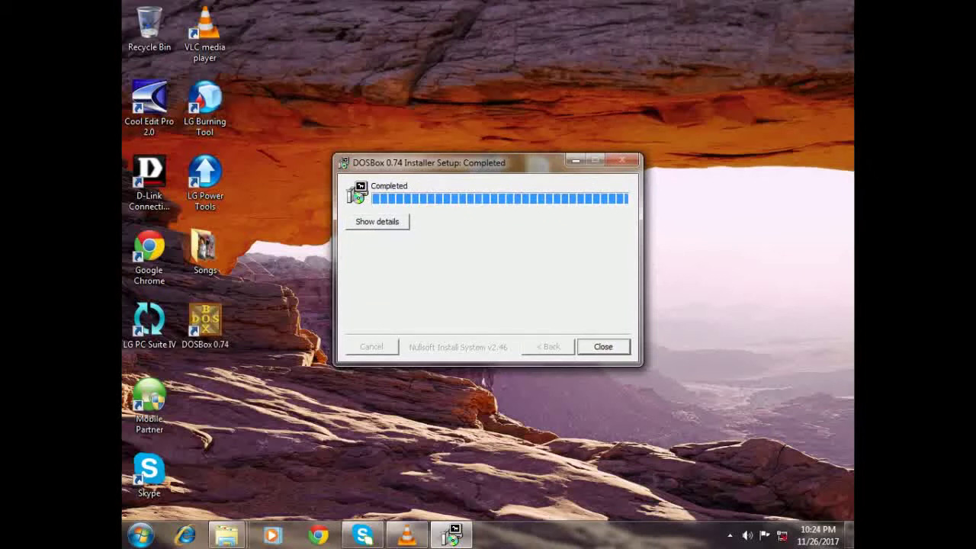
pyautogui.press('Return')
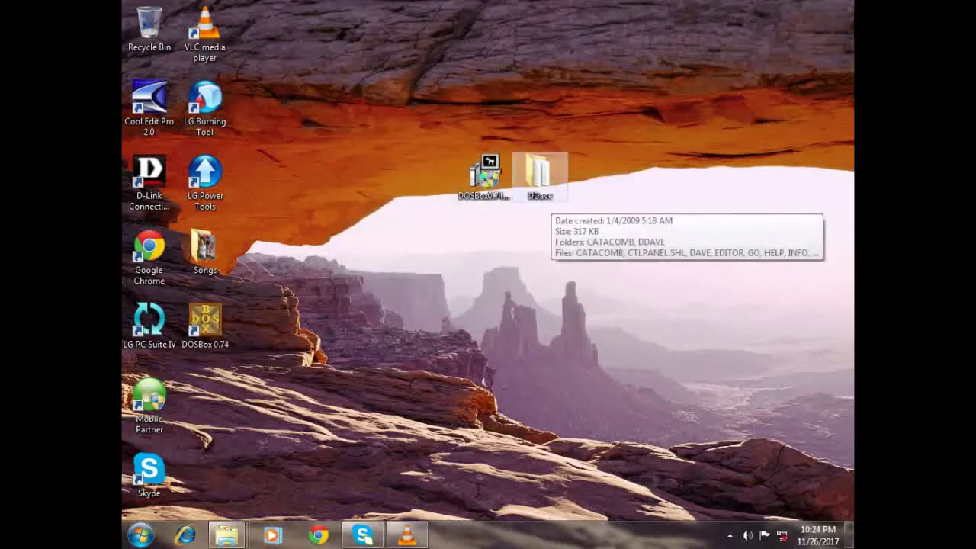
# - Open the DDAVE subfolder inside the desktop's DDave folder and copy both files, DAVE and EGADAVE.DAV
pyautogui.press('Return')
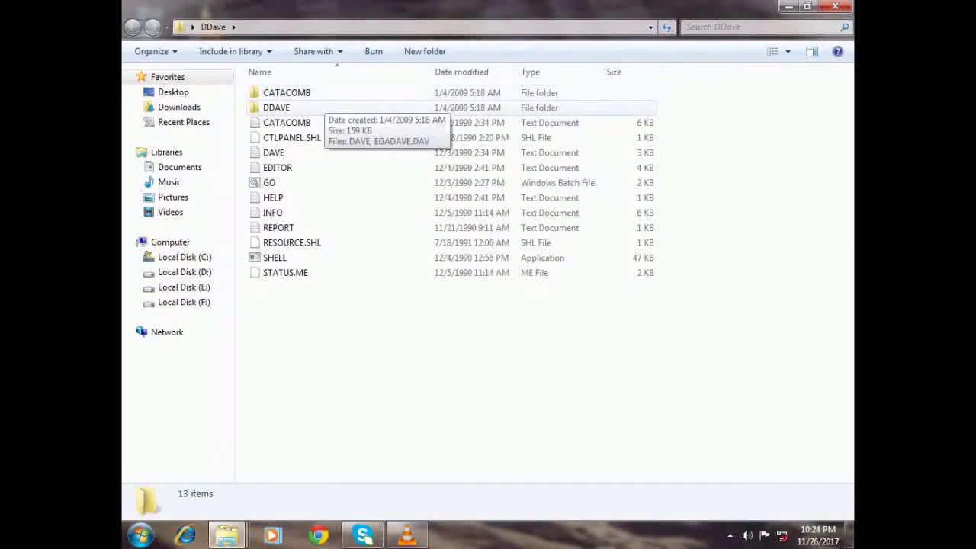
pyautogui.press('Return')
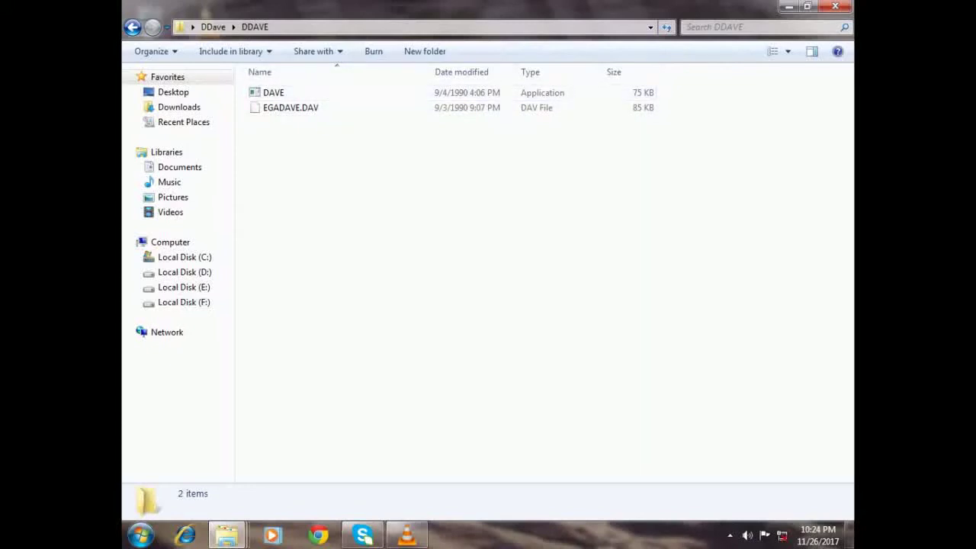
pyautogui.hotkey('ctrl', 'a')
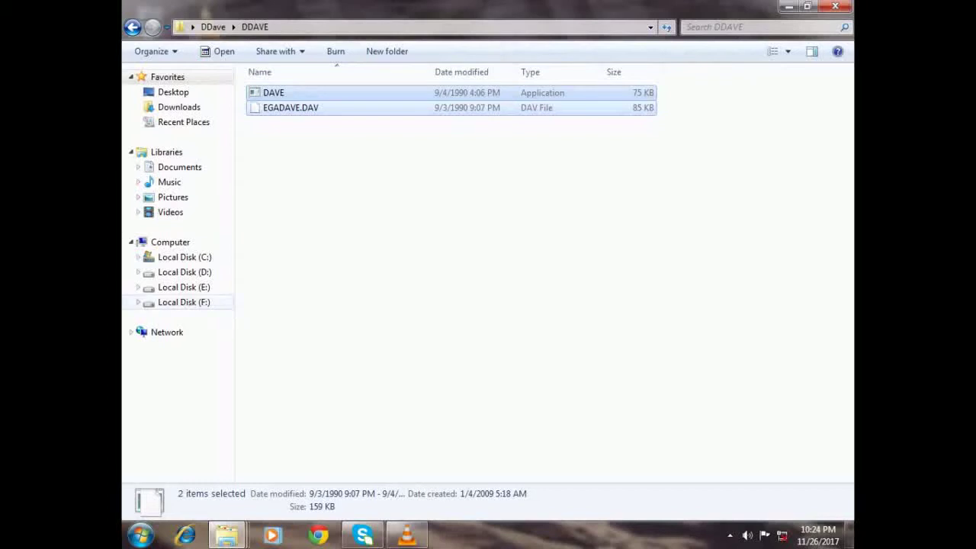
# - Create a new folder named retro on Local Disk (F:)
pyautogui.click(184, 302)
pyautogui.rightClick(287, 121)
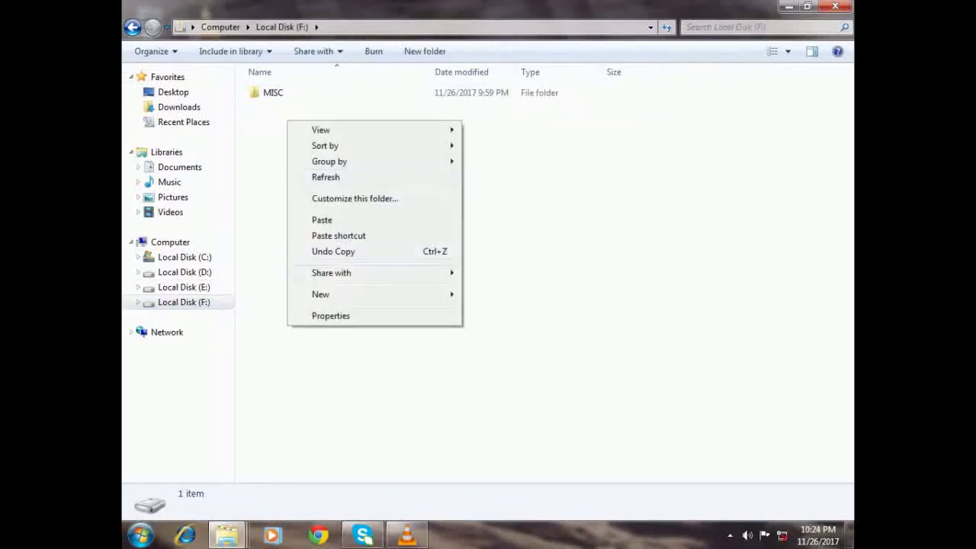
pyautogui.moveTo(366, 294)
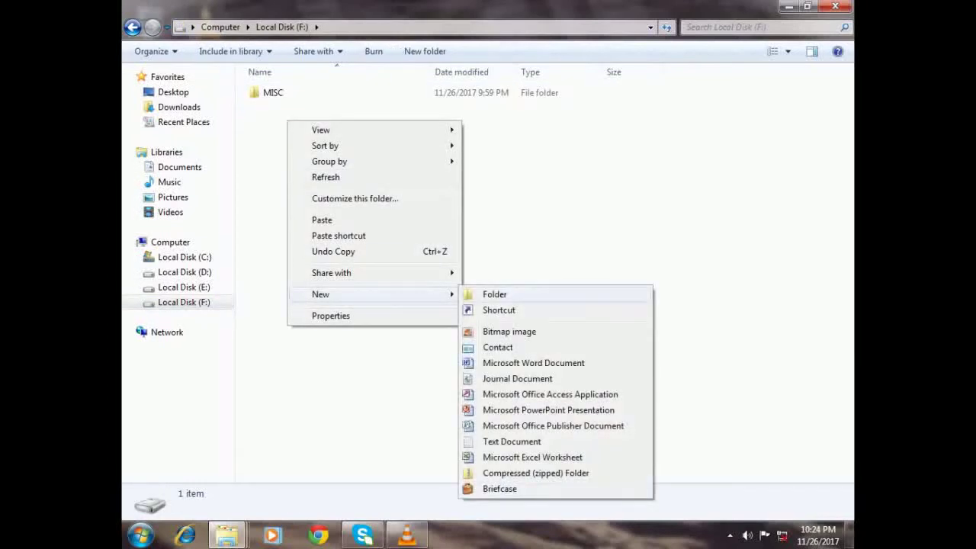
pyautogui.click(492, 292)
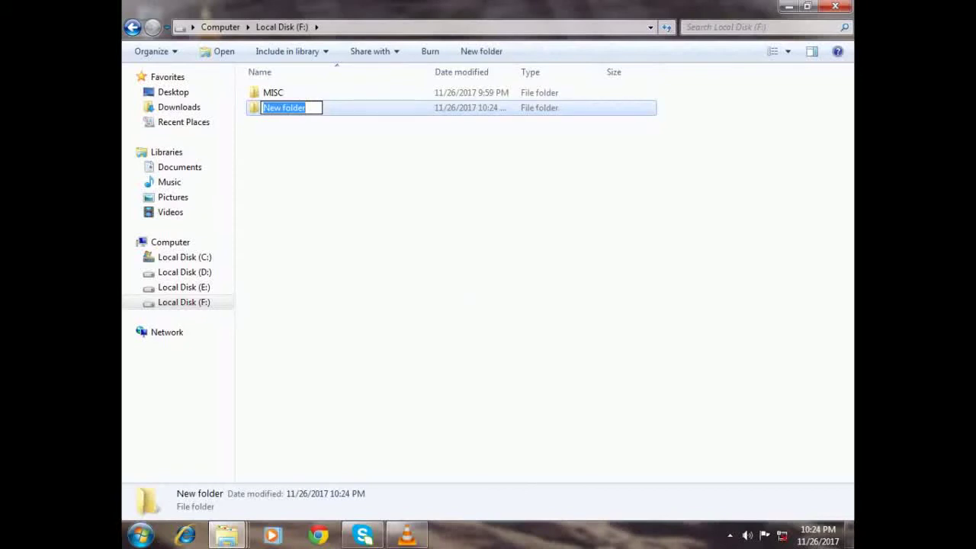
pyautogui.write('retr')
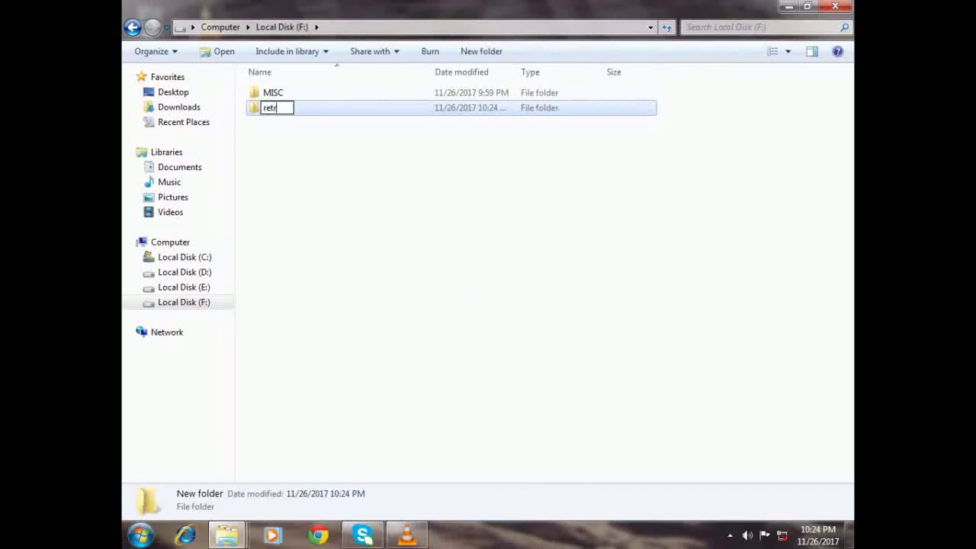
pyautogui.write('o')
pyautogui.press('Return')
# - Paste the copied DAVE and EGADAVE.DAV files into the retro folder and close the folder window
pyautogui.press('Return')
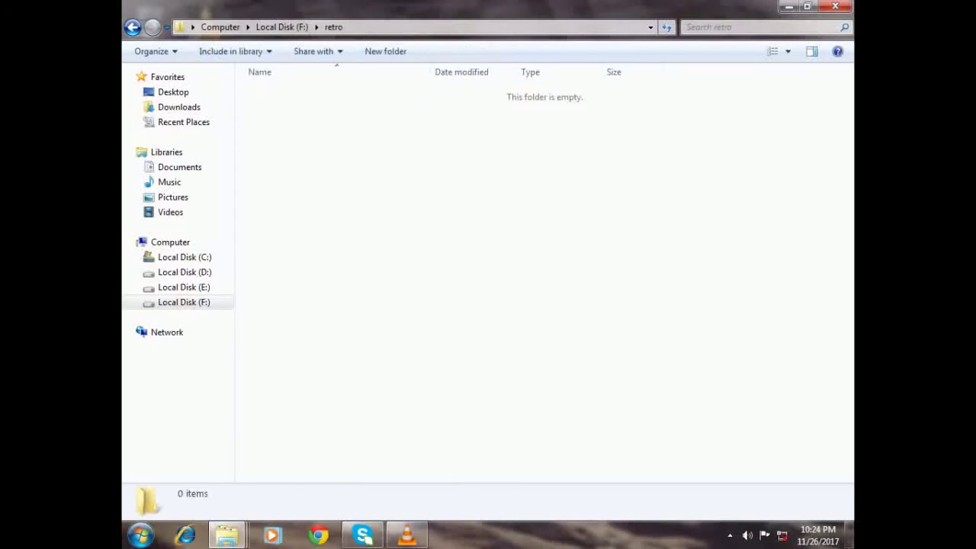
pyautogui.hotkey('ctrl', 'v')
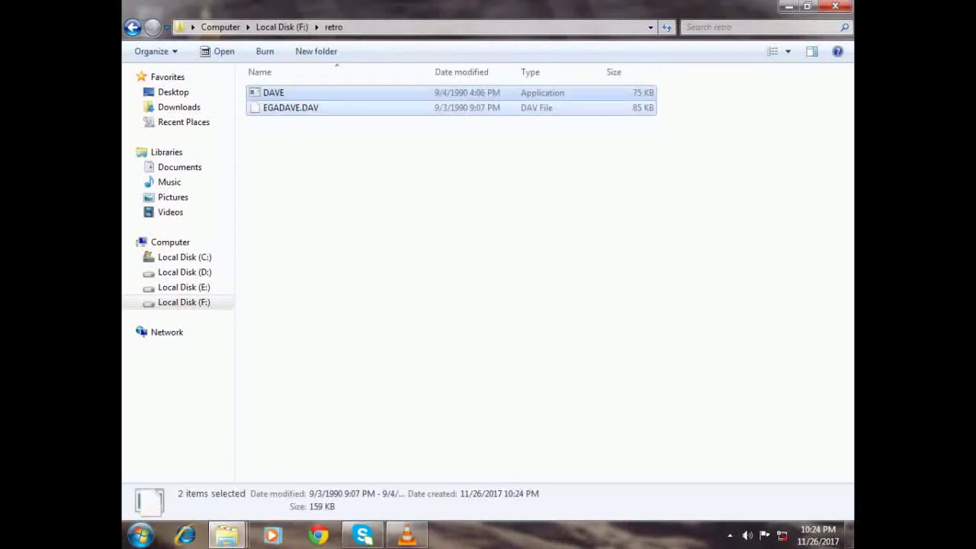
pyautogui.click(835, 6)
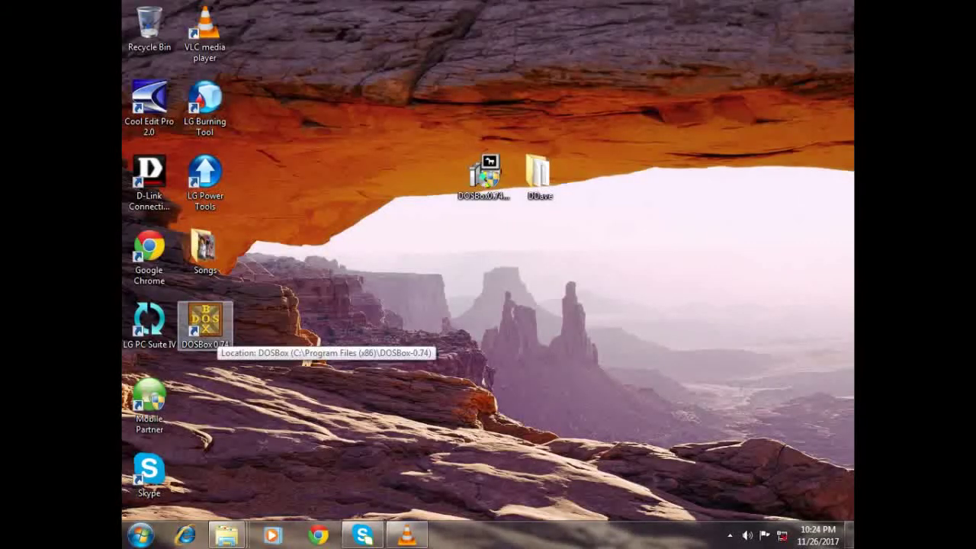
# - Launch DOSBox 0.74 and mount f:\retro as drive F with the command mount f f:\retro
pyautogui.doubleClick(204, 324)
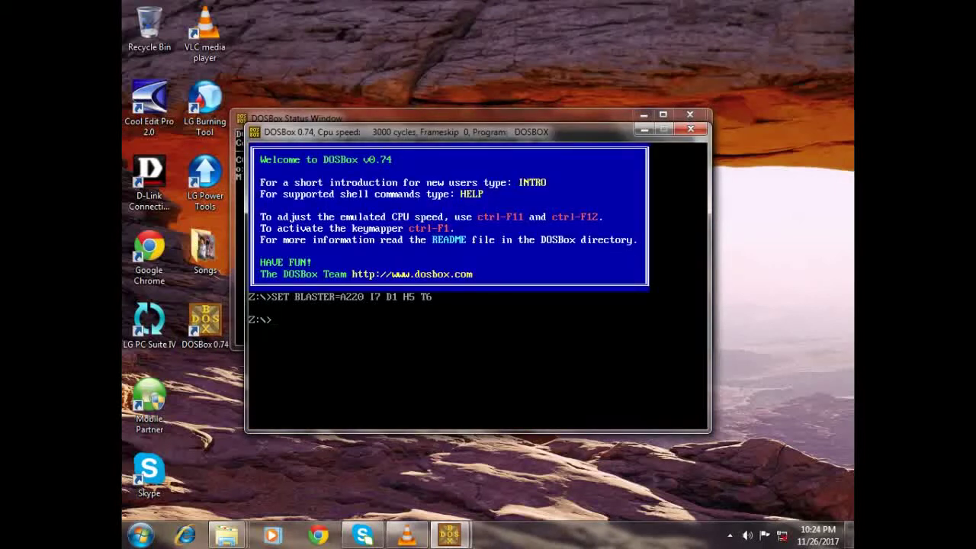
pyautogui.write('mount f f:\\retro')
pyautogui.press('Return')
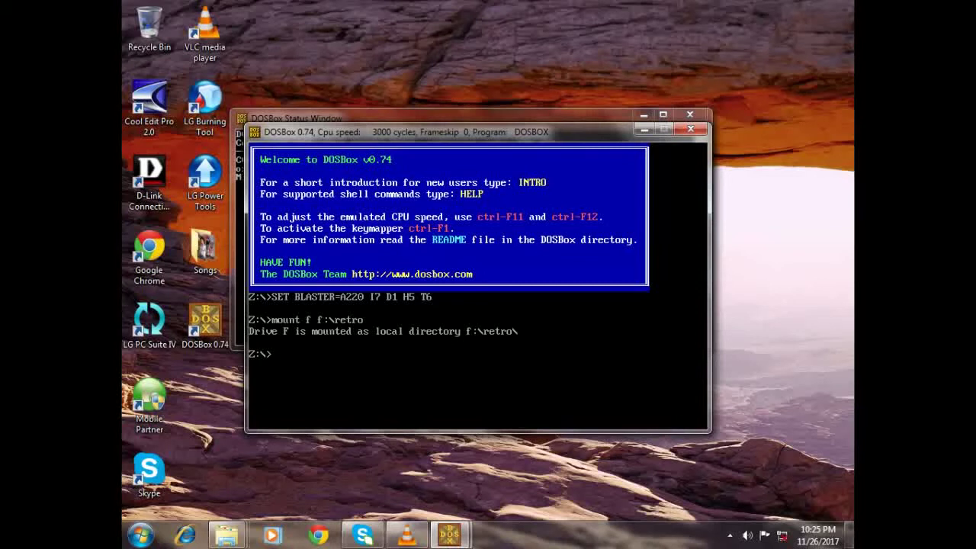
# - Change to drive F:, run the DAVE program, and start level 1 of Dangerous Dave
pyautogui.write('f:')
pyautogui.press('Return')
pyautogui.write('dave.e')
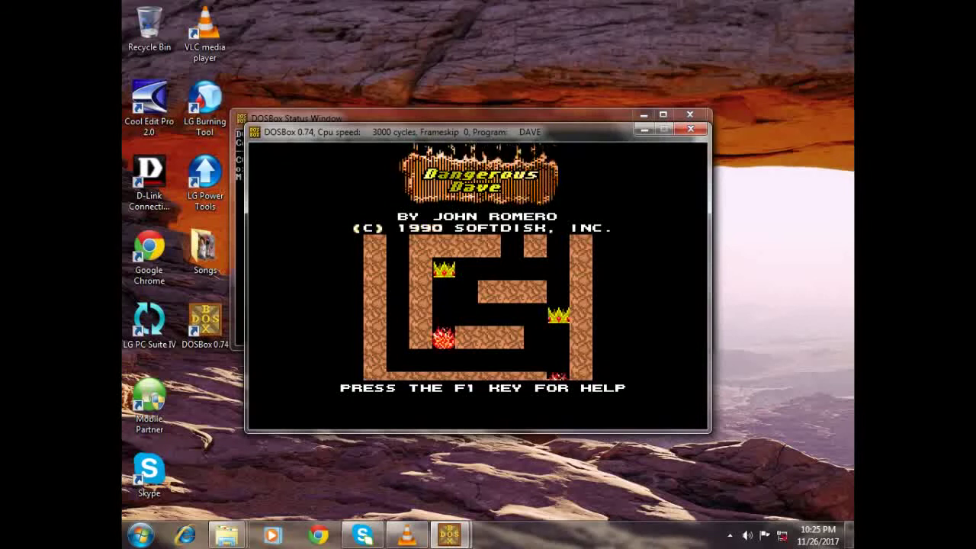
pyautogui.press('Return')
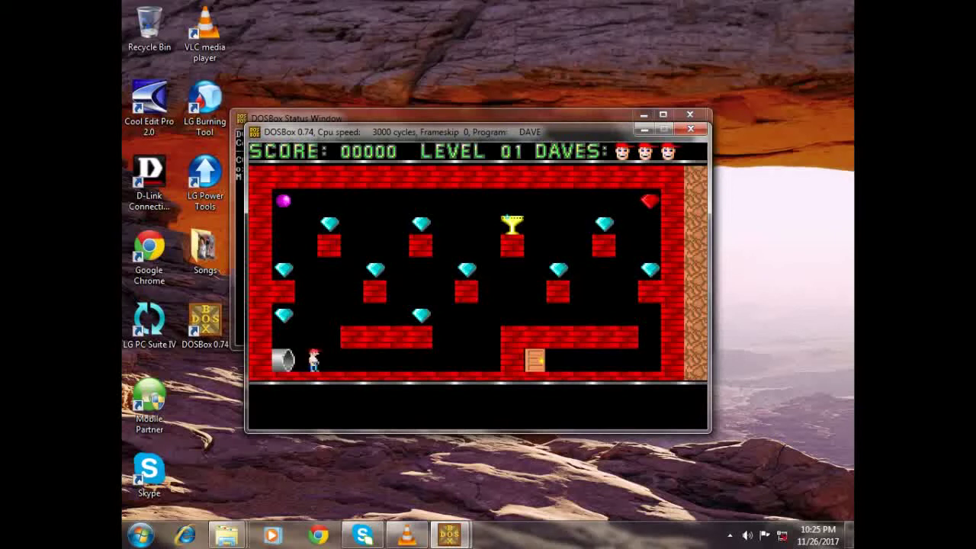
# - Jump Dave up across the level 1 platforms, collecting diamonds on the way, to grab the trophy
pyautogui.press('Up')
pyautogui.press('Right')
pyautogui.press('Up')
pyautogui.press('Right')
pyautogui.press('Up')
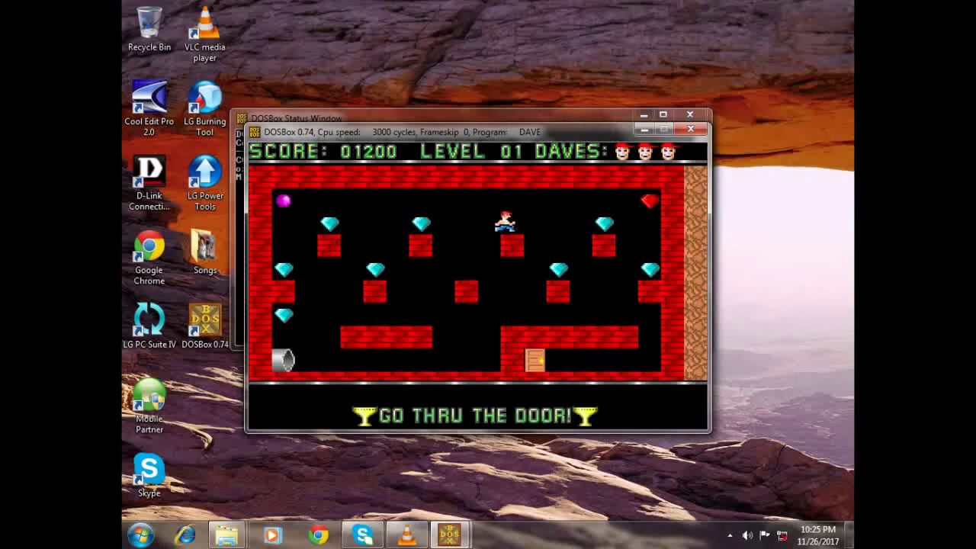
# - Collect the red gem and the diamonds near it, and take Dave through the door to complete level 1
pyautogui.press('Right')
pyautogui.press('Left')
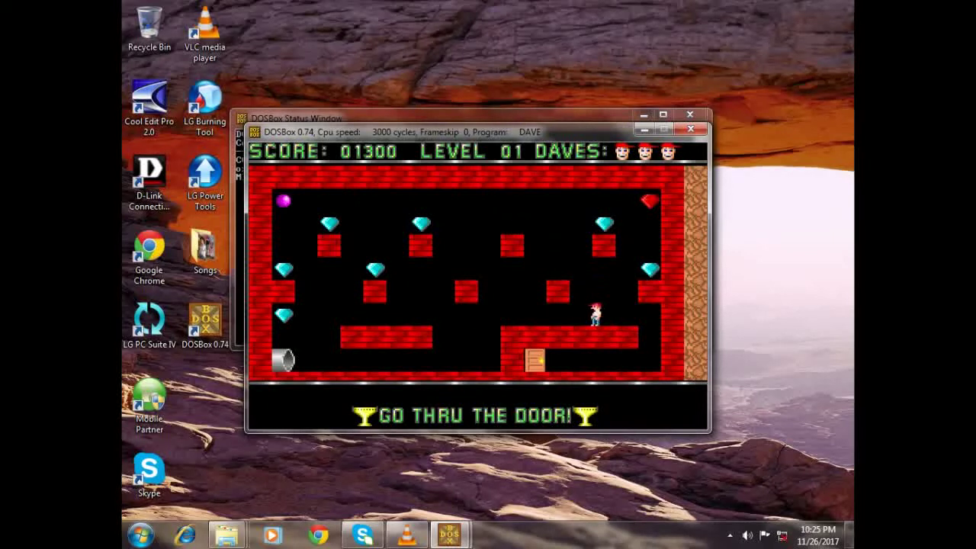
pyautogui.press('Up')
pyautogui.press('Left')
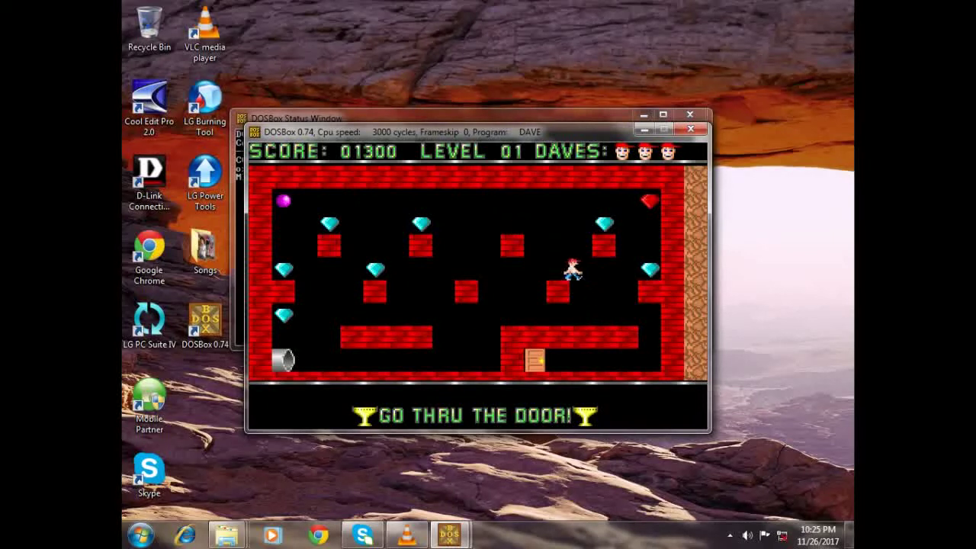
pyautogui.press('Right')
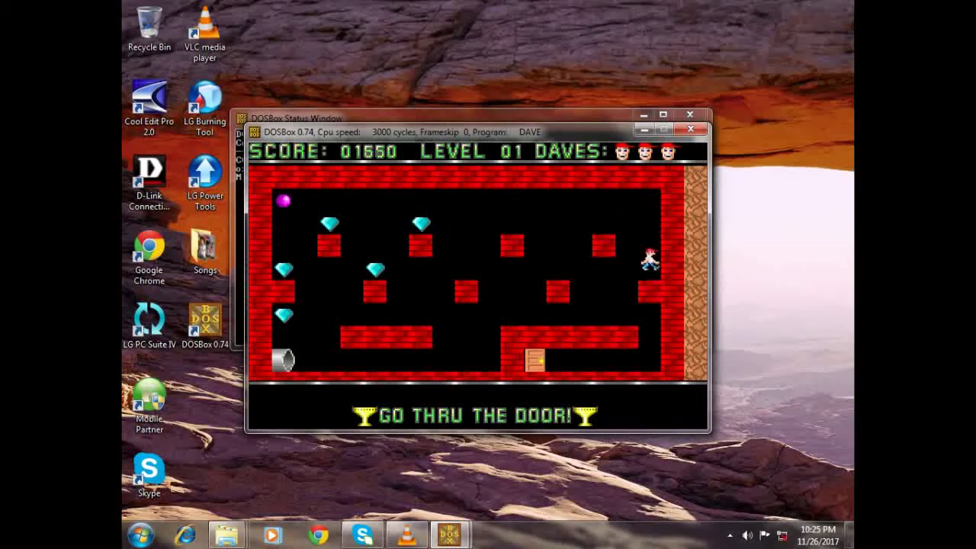
pyautogui.press('Left')
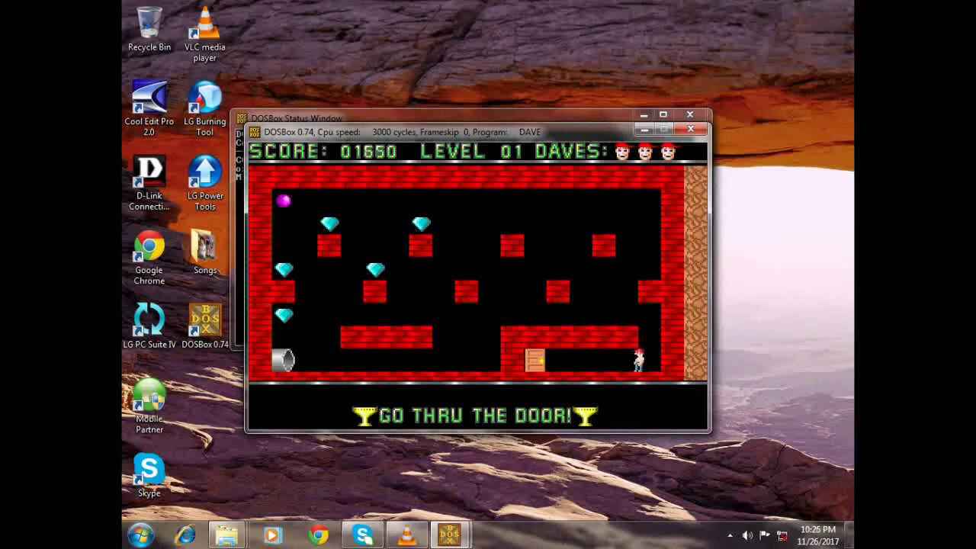
pyautogui.press('Left')
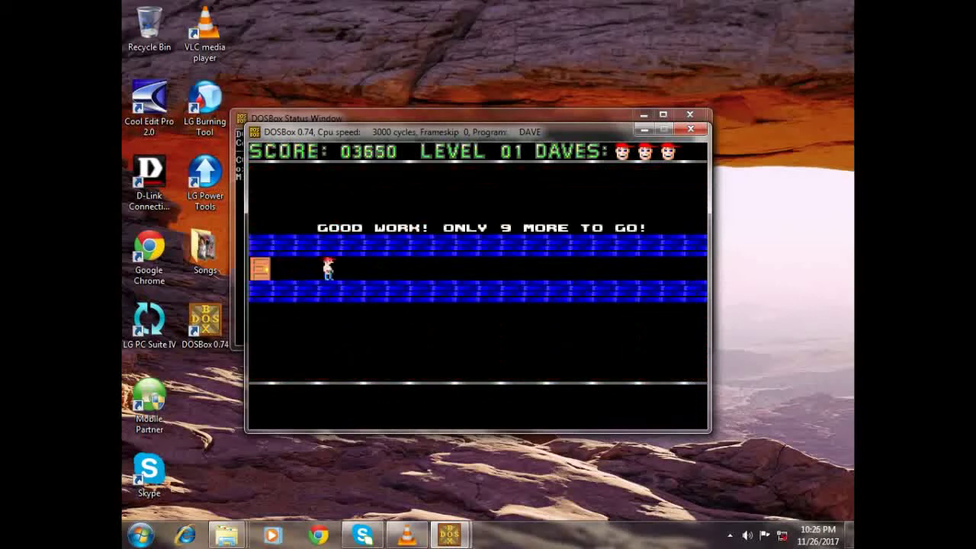